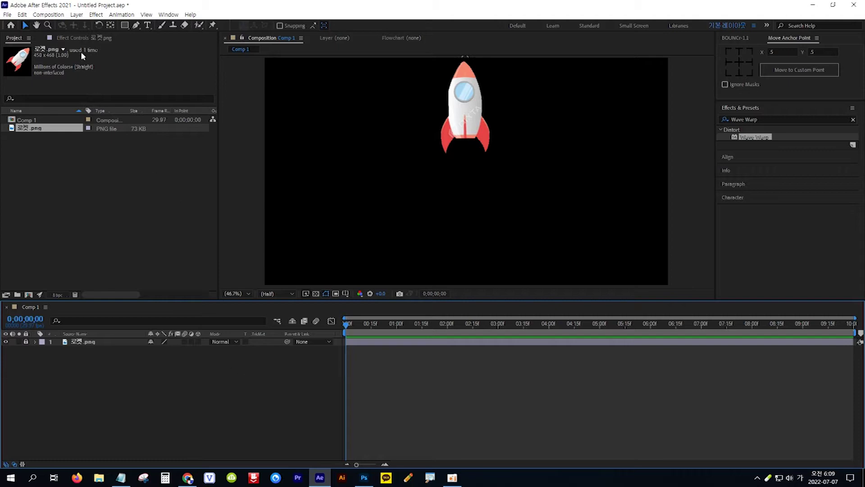
Step: Create a full-frame white (FFFFFF) solid layer and move it down so its upper edge meets the rocket's base
click(76, 14)
mouse_move(119, 28)
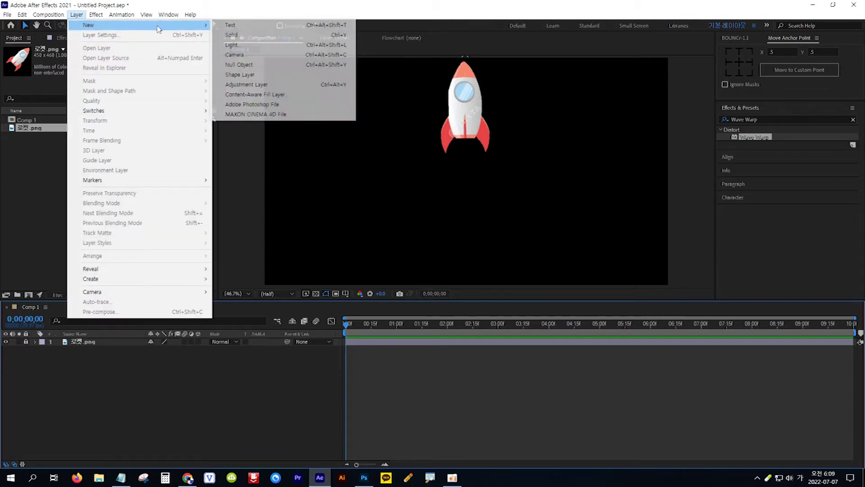
click(249, 38)
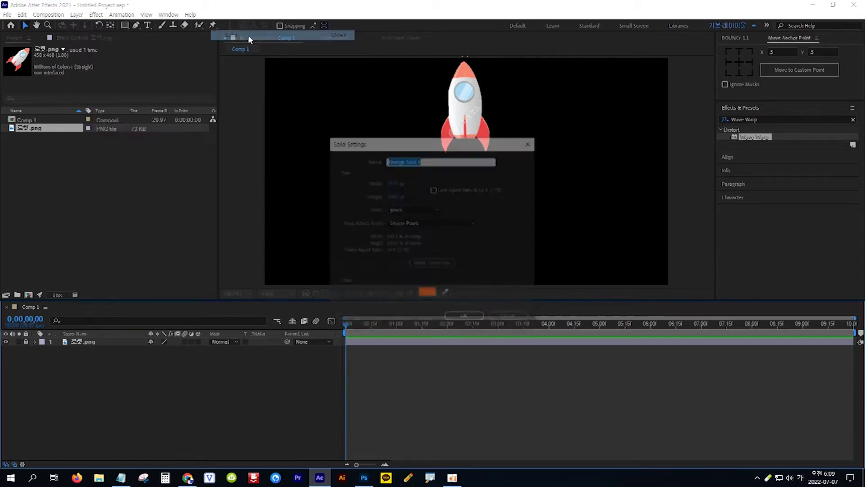
click(424, 292)
drag(472, 252, 449, 231)
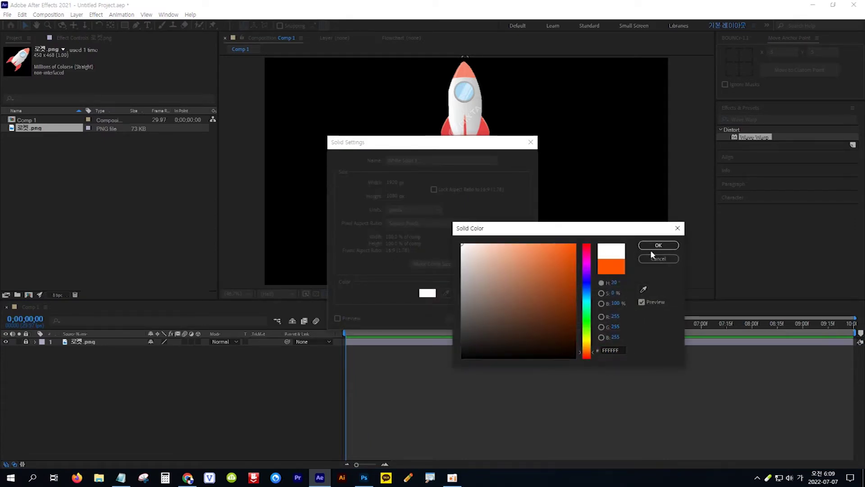
click(658, 245)
click(472, 318)
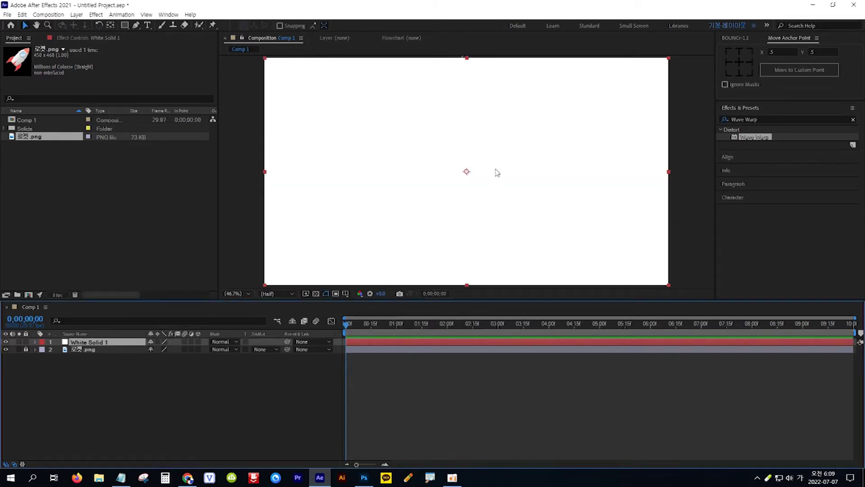
drag(497, 172, 499, 254)
key(Return)
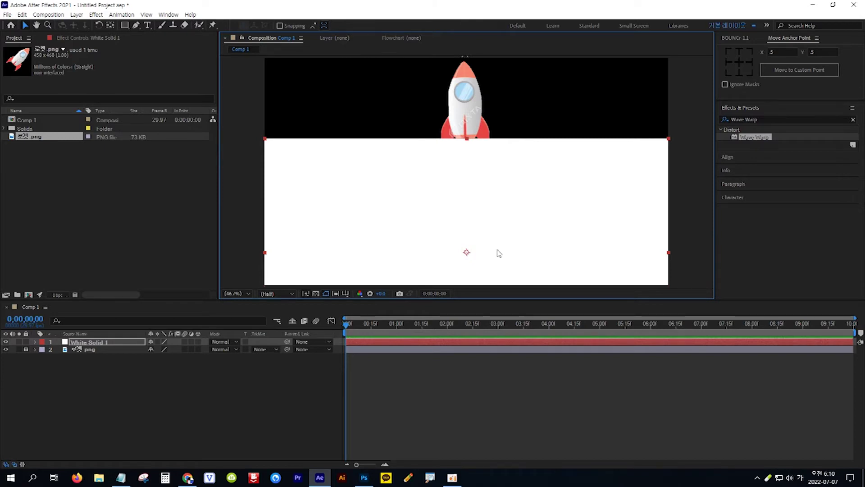
Step: Mask the white solid into a narrow smoke trail that widens from the rocket's base to just beyond the frame's bottom edge
click(135, 25)
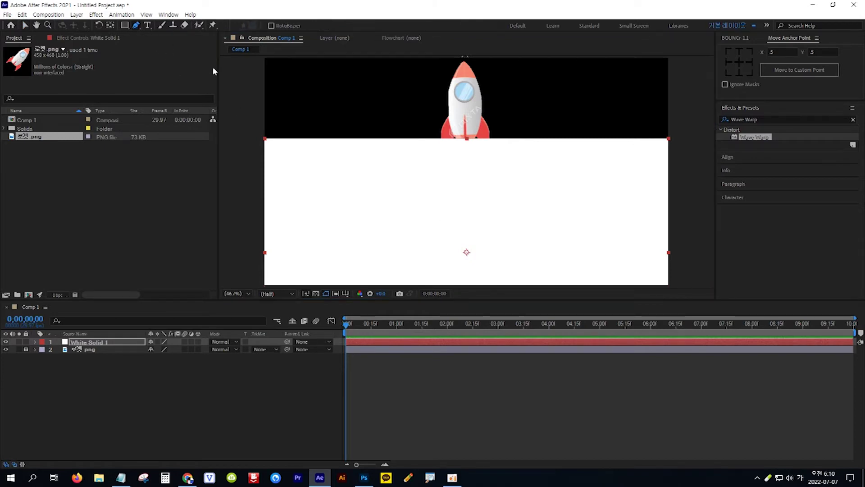
click(463, 138)
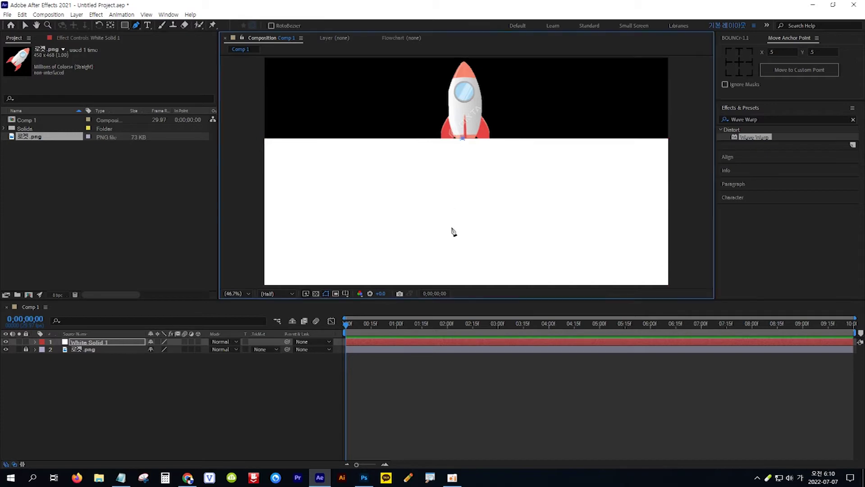
click(439, 283)
click(507, 283)
click(464, 139)
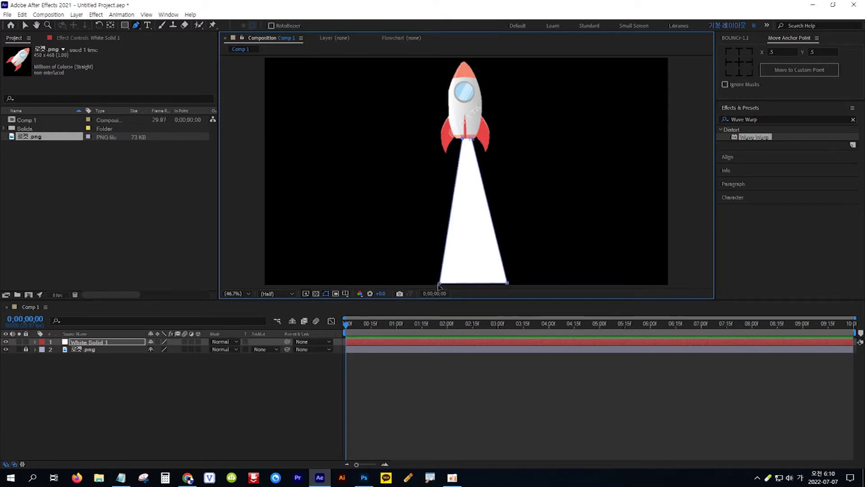
drag(440, 284, 437, 287)
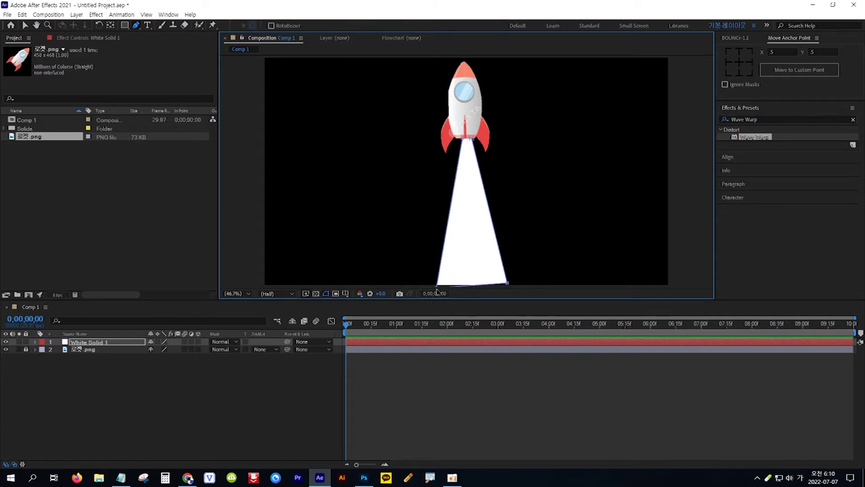
drag(509, 285, 509, 291)
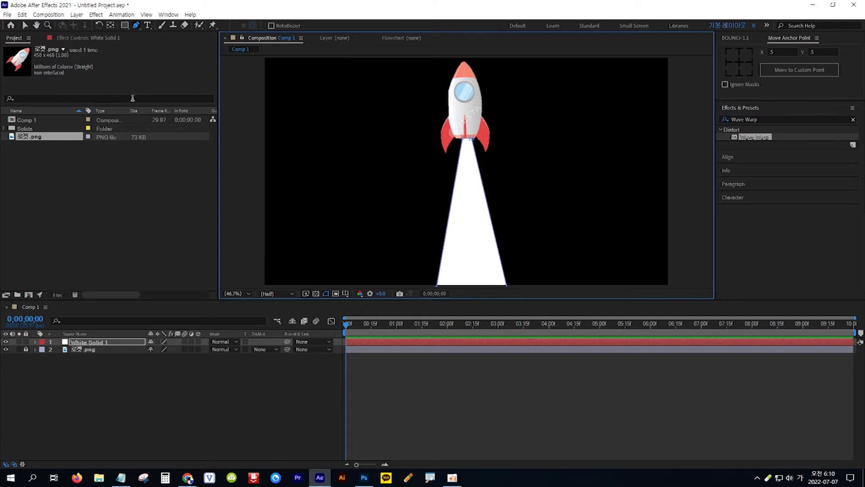
Step: Nudge the masked white solid slightly left so the trail is centred beneath the rocket
click(26, 26)
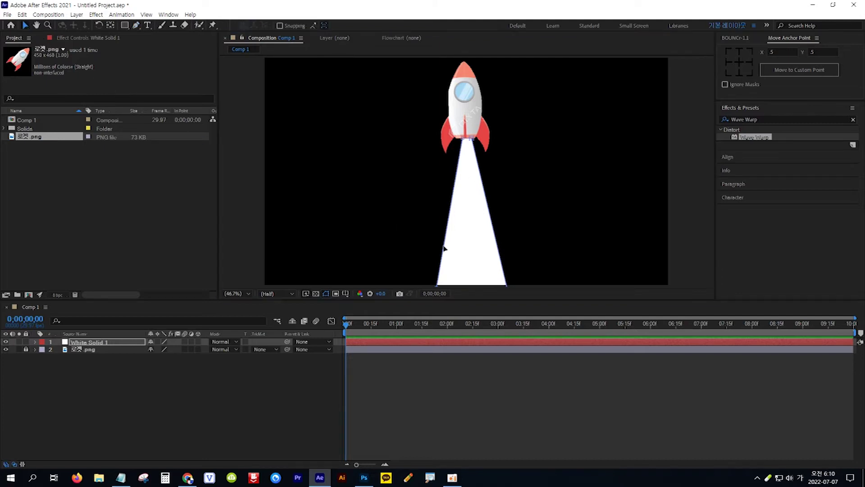
click(473, 250)
drag(474, 246, 472, 245)
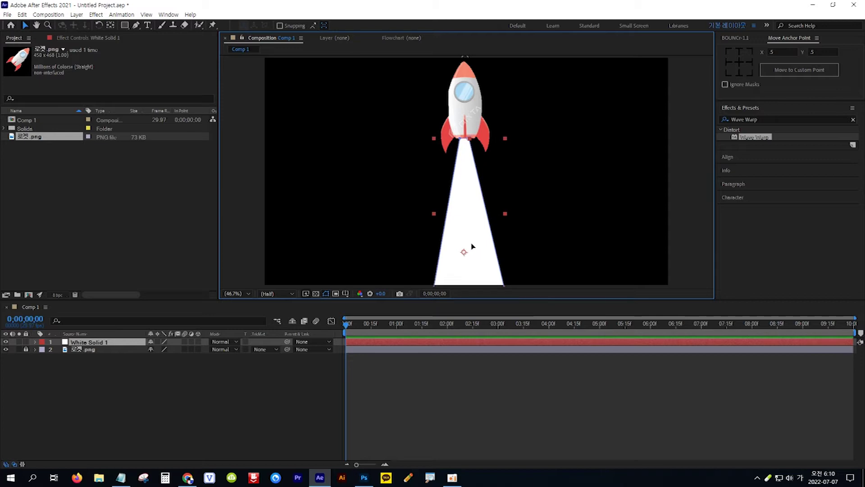
key(Return)
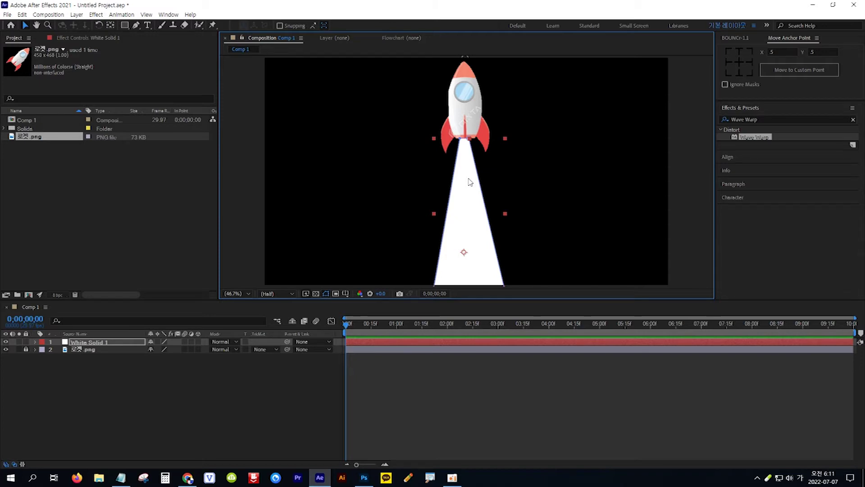
Step: Check the effect name noted in Notepad and apply the Wave Warp effect to the white solid
click(120, 477)
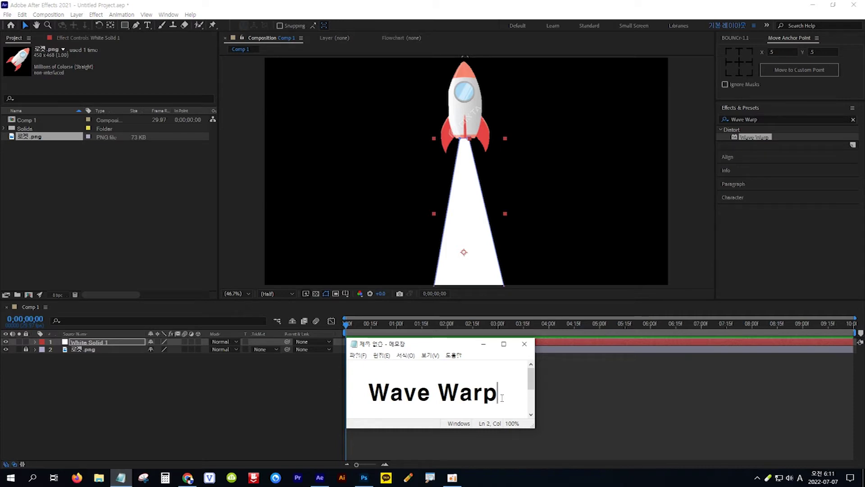
click(755, 138)
drag(755, 139, 122, 343)
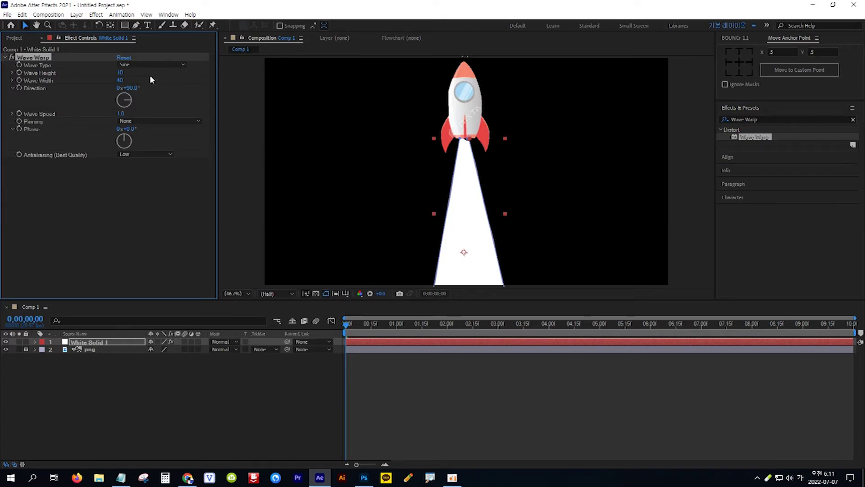
Step: Set the Wave Warp wave height to 30, wave width to 300 and direction to 180°
click(121, 72)
text(30)
key(Return)
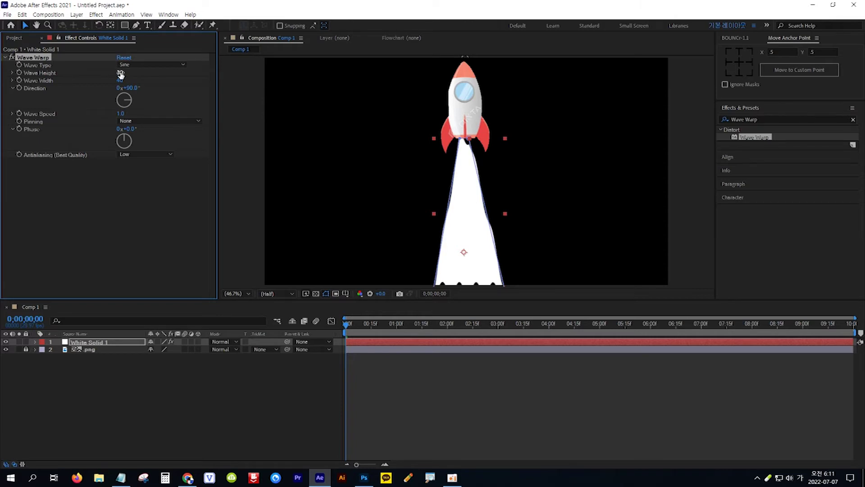
click(120, 81)
text(30)
text(0)
key(Return)
click(135, 88)
text(18)
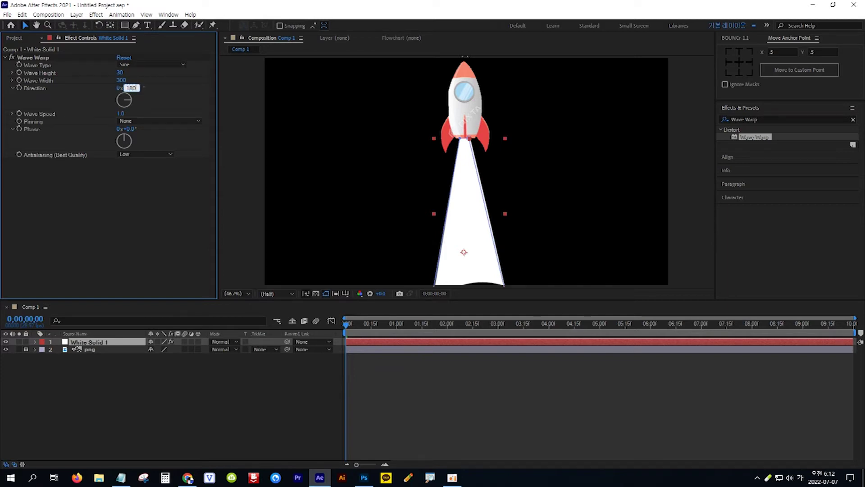
key(Return)
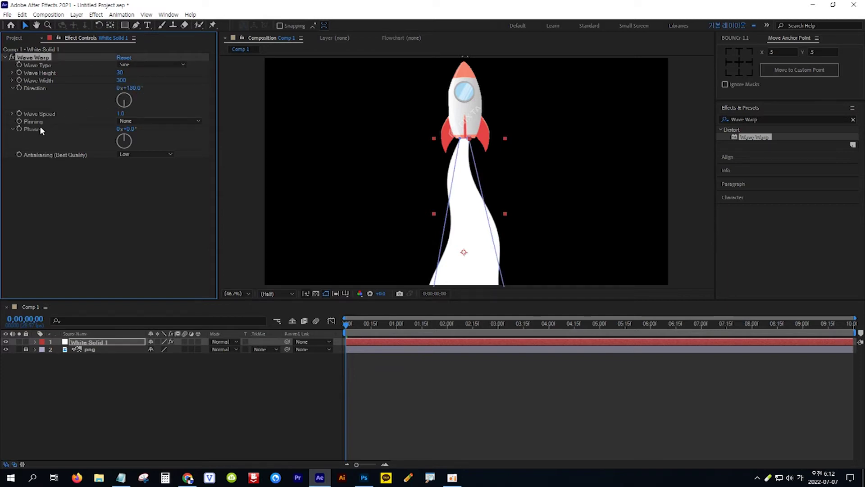
Step: Set the Wave Warp pinning to Top Edge and its antialiasing to High
click(151, 121)
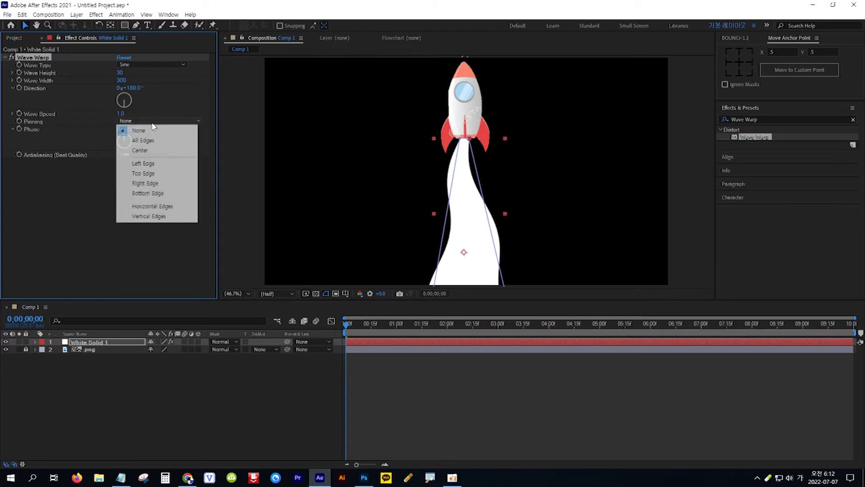
click(168, 173)
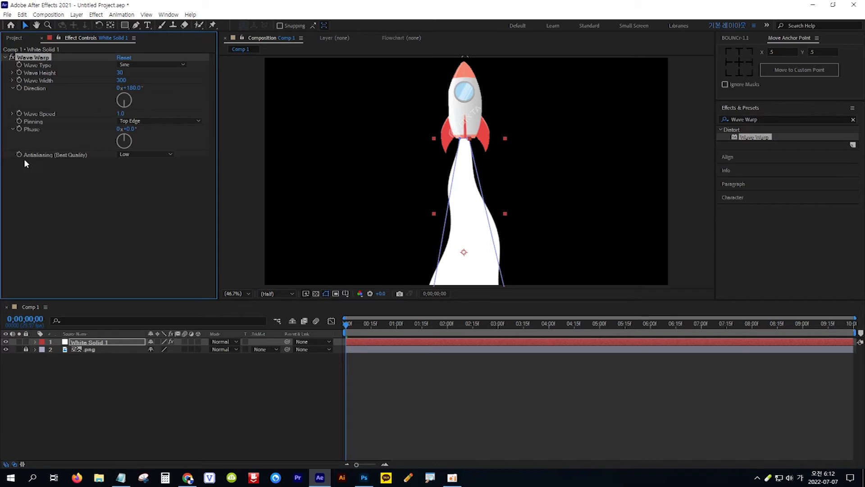
click(151, 155)
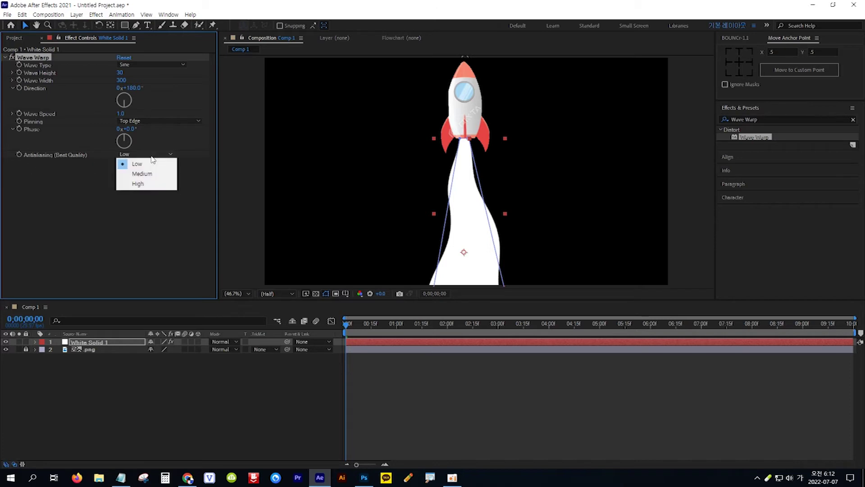
click(154, 184)
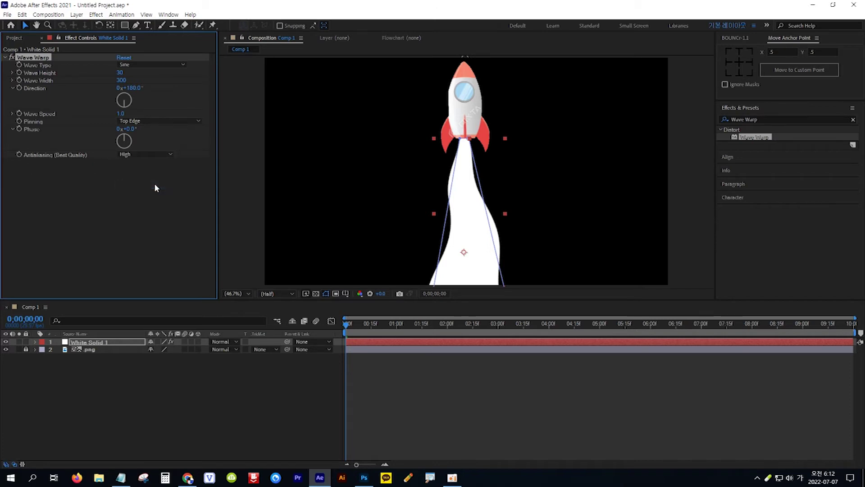
click(347, 325)
mouse_move(347, 328)
mouse_down()
mouse_move(428, 333)
mouse_move(342, 330)
mouse_up()
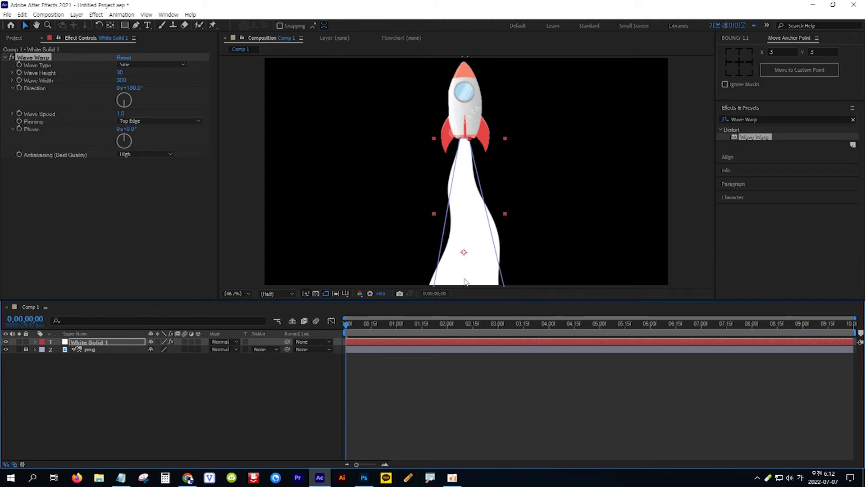
Step: Copy the effect name Mirror from the Notepad note and search the effects for it
click(122, 479)
key(Down)
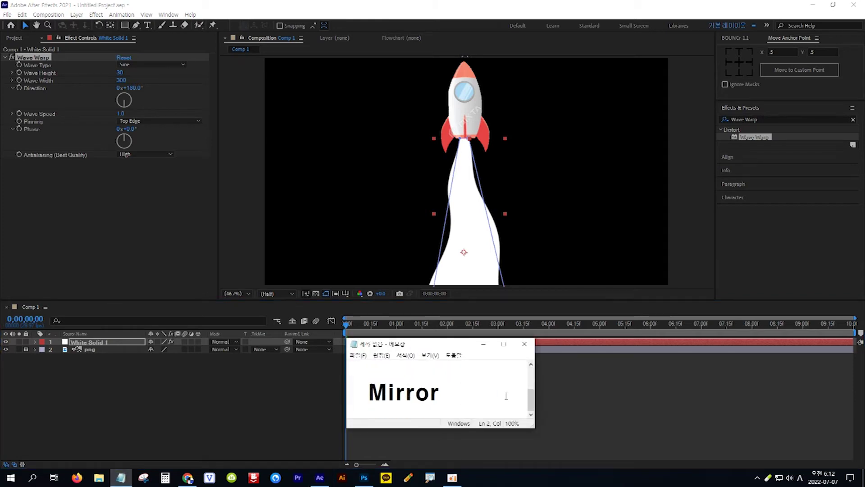
drag(442, 393, 365, 392)
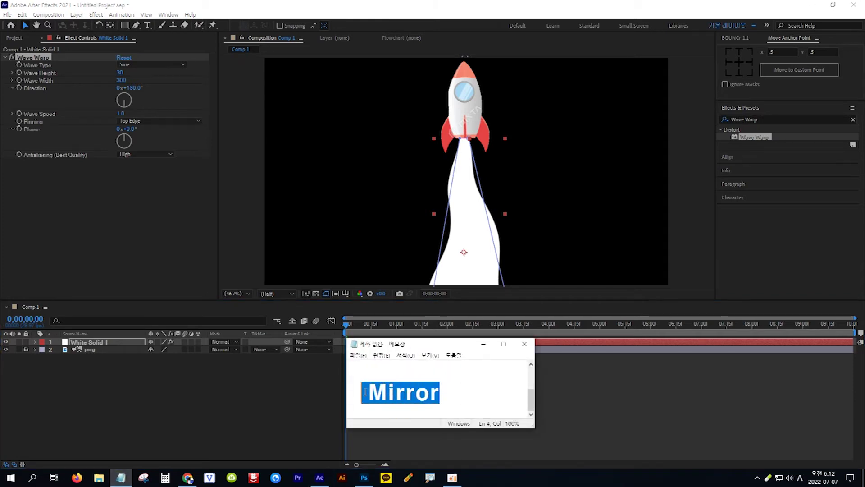
key(ctrl+c)
click(766, 119)
key(ctrl+v)
Step: Apply the Mirror effect to the white solid and place its reflection center on the trail's centre at about 962, 401
drag(750, 136, 119, 343)
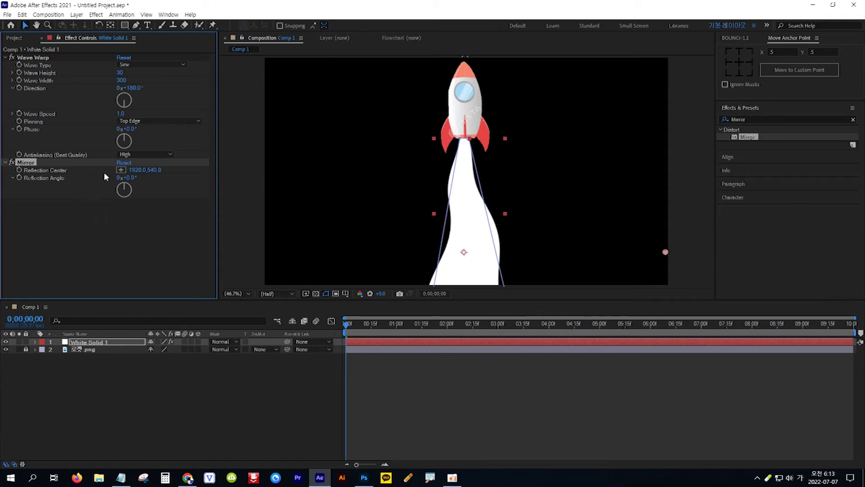
click(120, 170)
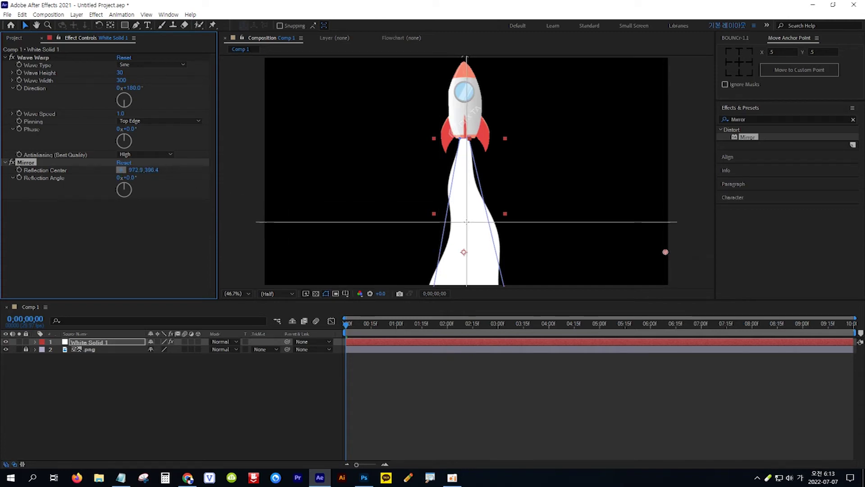
click(464, 223)
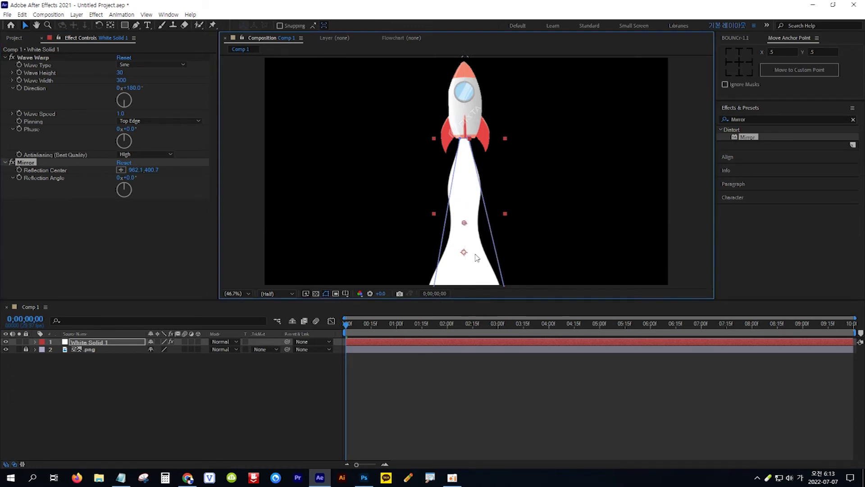
Step: Duplicate the White Solid 1 layer twice
click(125, 341)
key(ctrl+d)
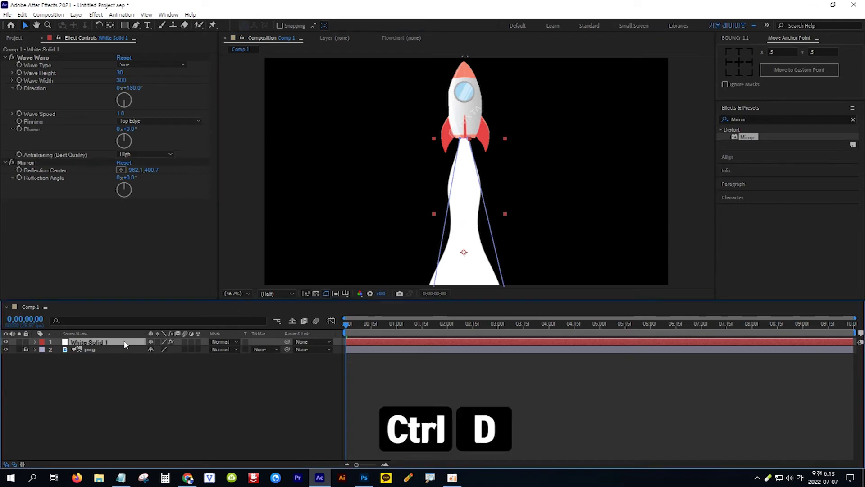
key(ctrl+d)
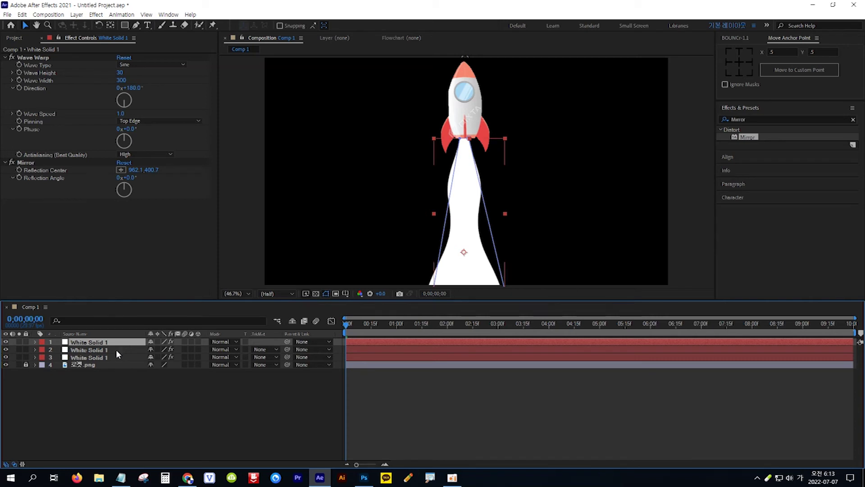
Step: Shift the bottom edge of the second White Solid 1 layer's mask outward to the left to widen its mirrored trail
click(116, 350)
key(m)
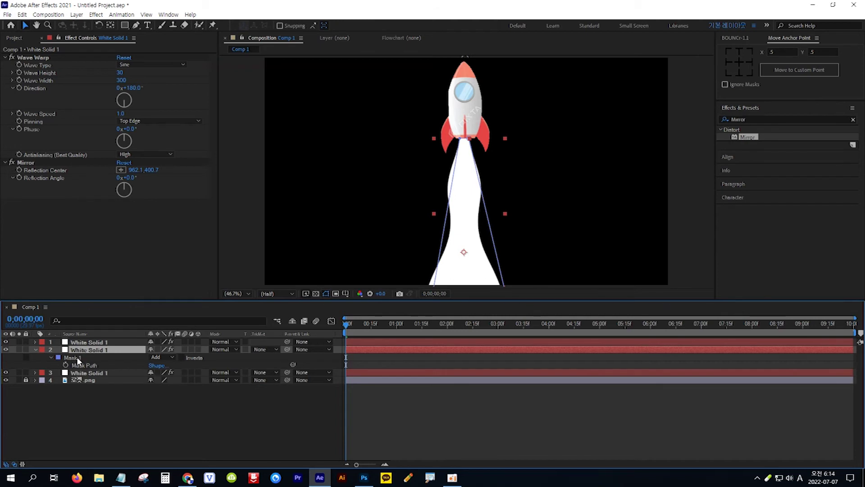
click(77, 358)
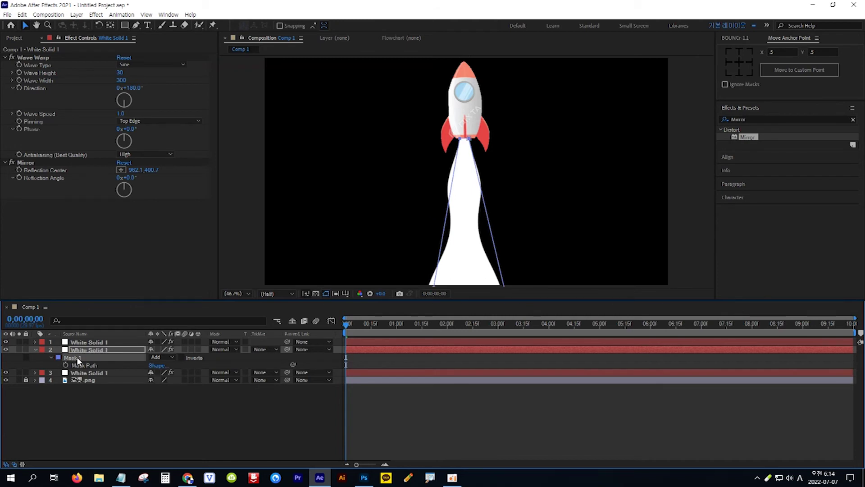
click(419, 283)
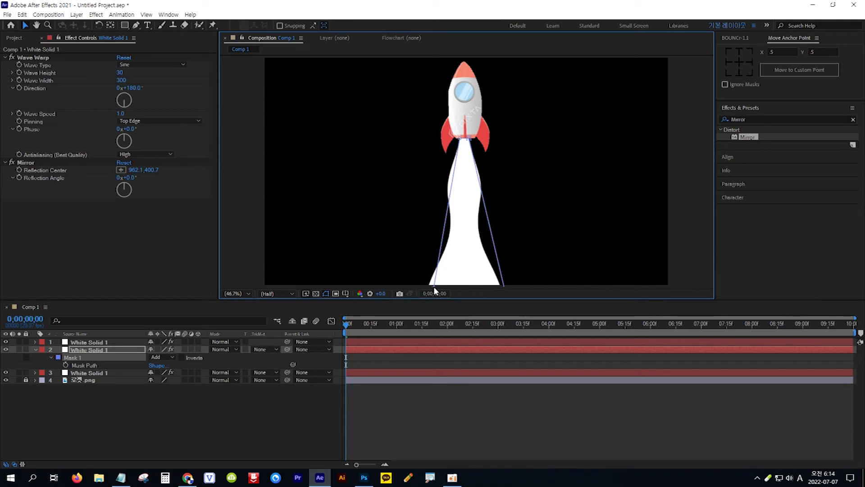
drag(433, 286, 419, 286)
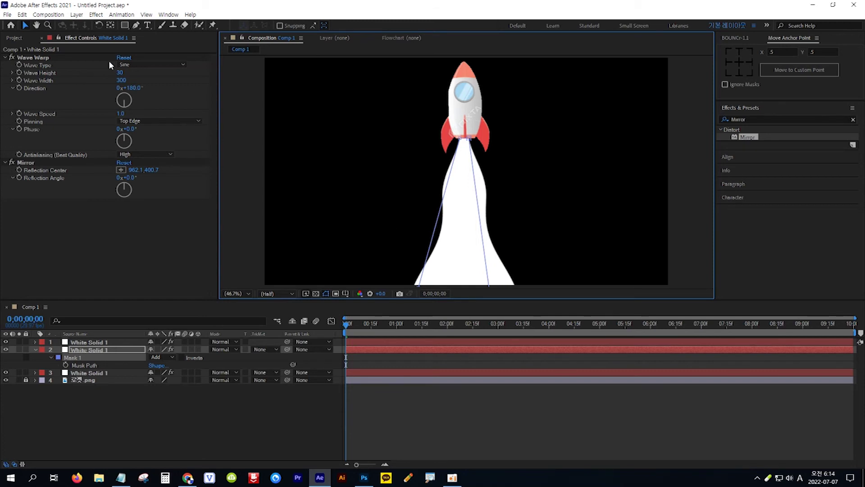
Step: Change the colour of the second White Solid 1 layer to yellow-orange FFC000 as a new solid
click(76, 14)
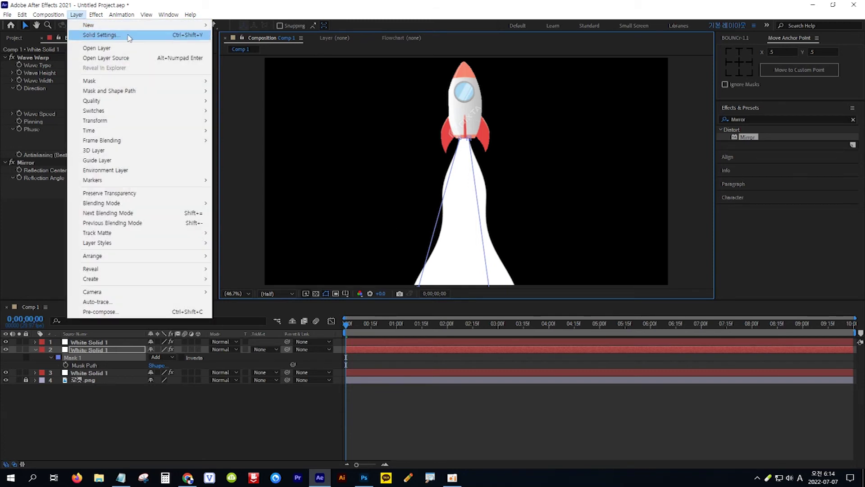
click(100, 35)
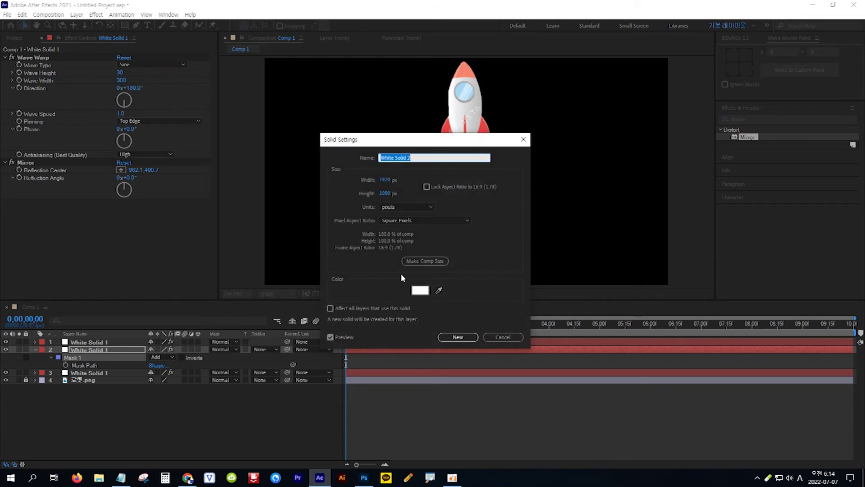
click(420, 290)
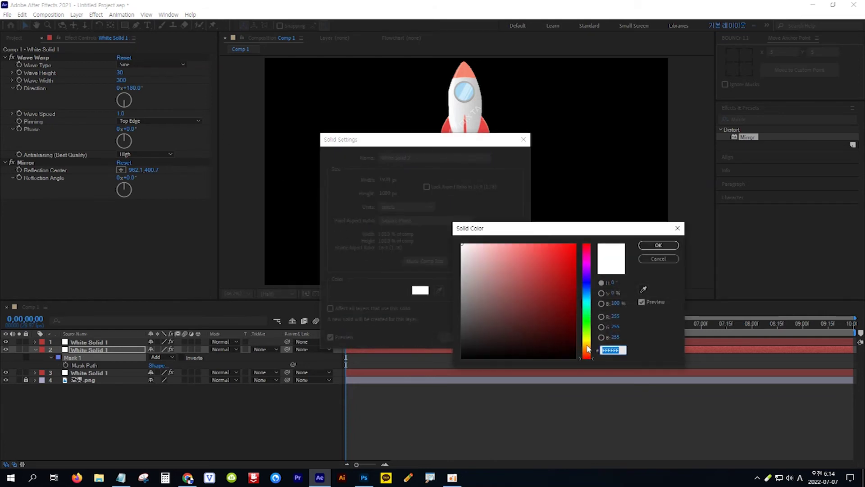
drag(587, 349, 587, 344)
drag(566, 254, 591, 239)
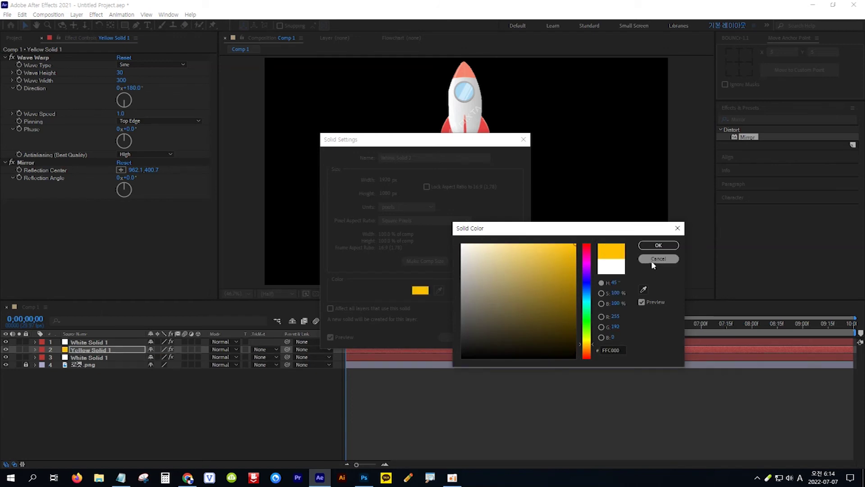
click(659, 245)
click(457, 337)
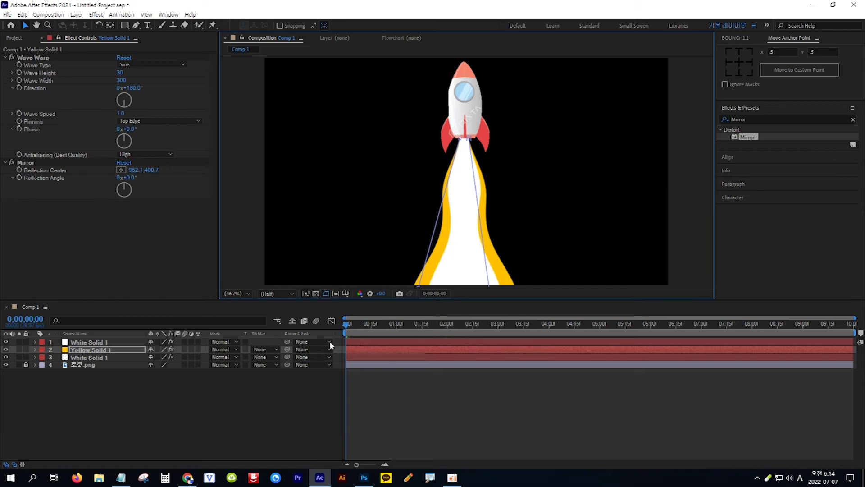
Step: Shift the bottom edge of the lowest White Solid 1 layer's mask left, beyond the yellow band, to widen its mirrored trail
click(114, 356)
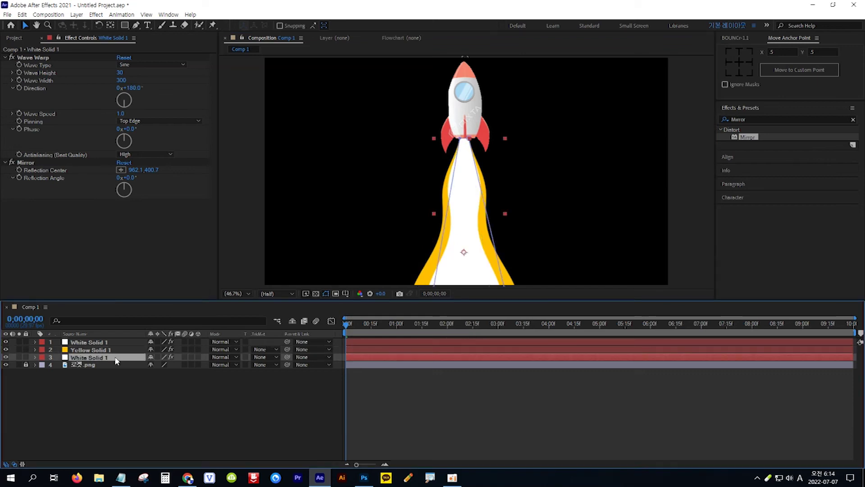
key(m)
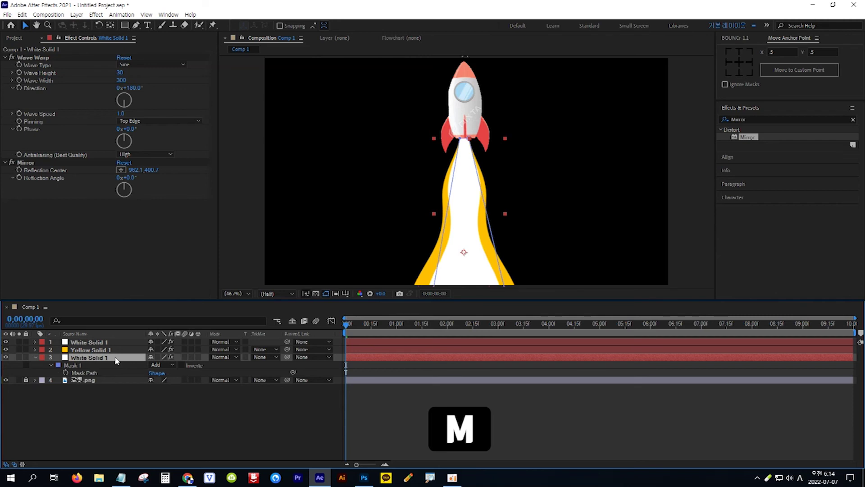
click(77, 367)
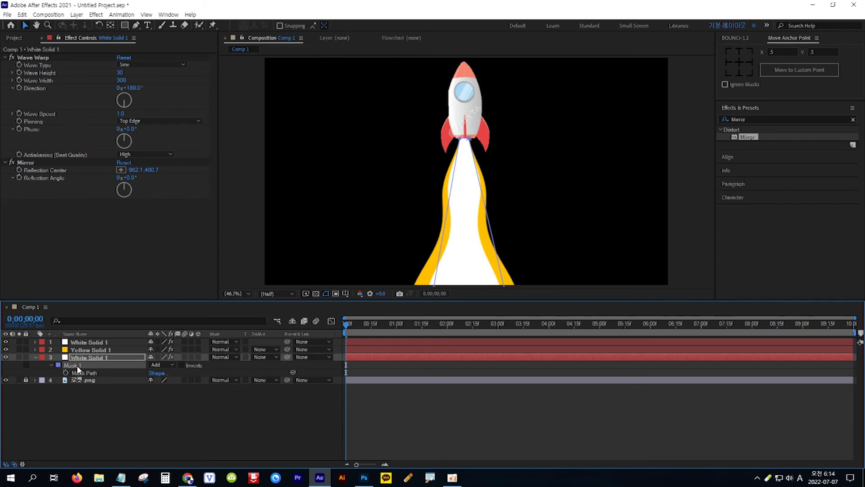
click(424, 286)
drag(425, 286, 522, 299)
drag(434, 288, 401, 287)
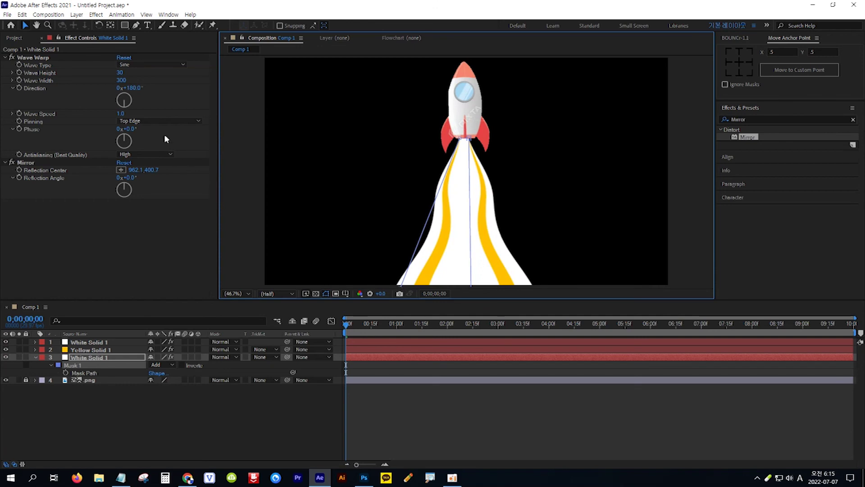
Step: Change the widest white solid's colour to fully saturated orange with a hue of about 23° as a new solid, and preview the animation
click(77, 15)
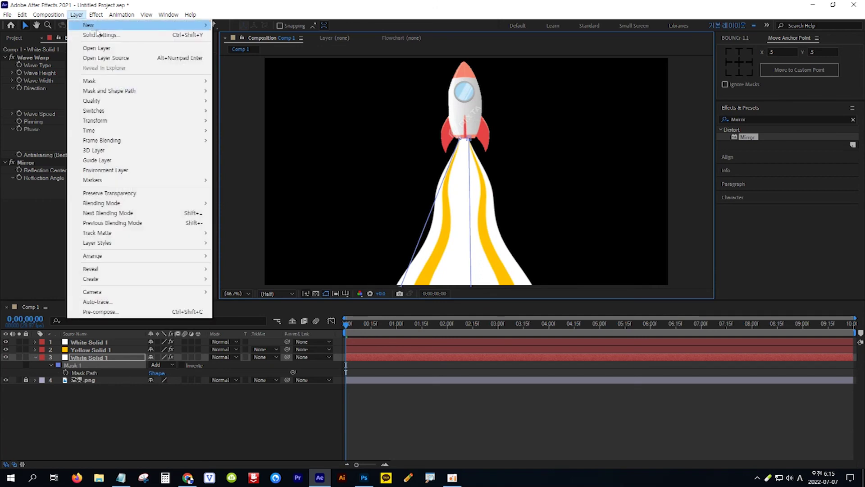
click(100, 35)
click(420, 290)
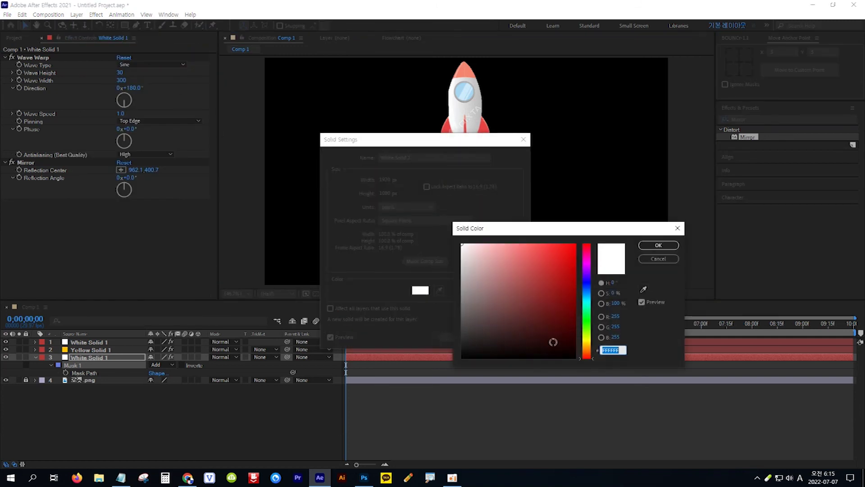
text(FF6000)
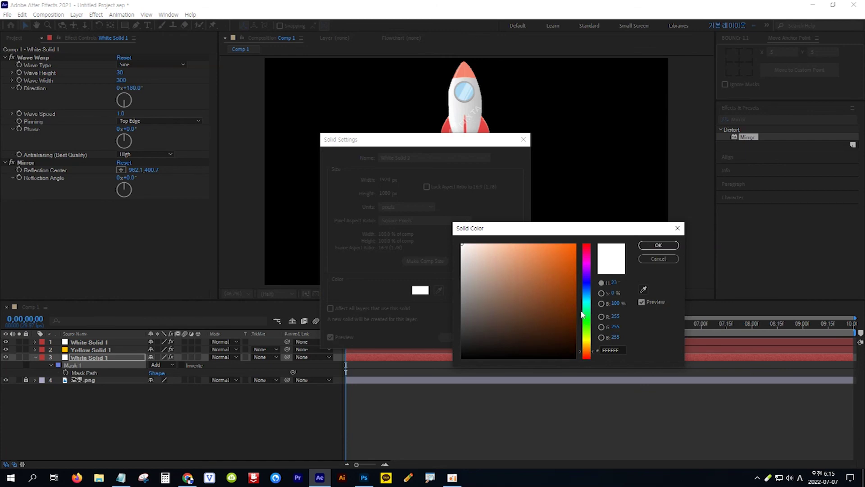
key(Tab)
click(648, 247)
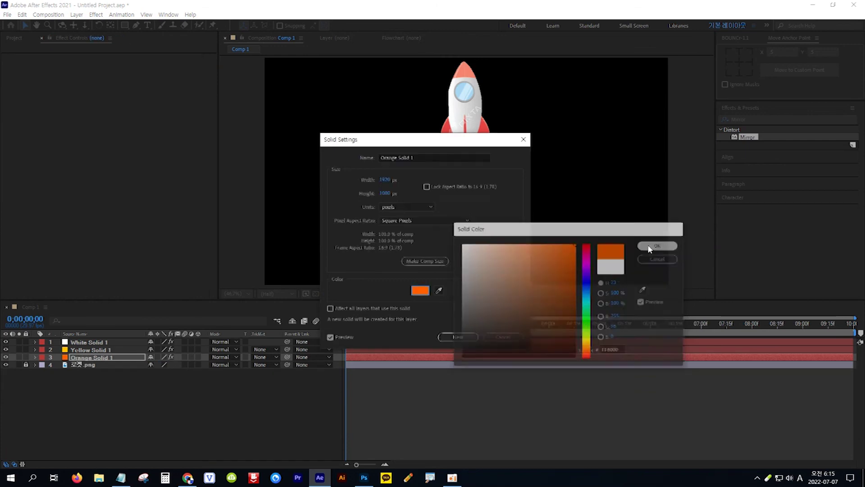
click(467, 339)
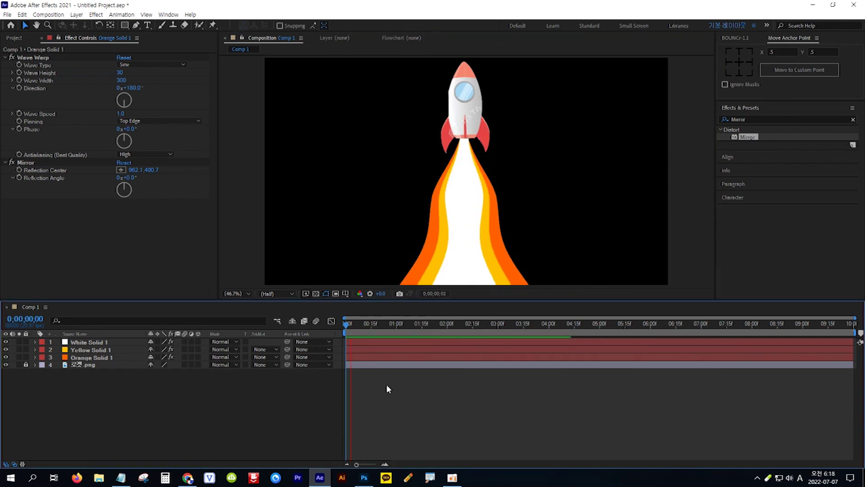
key(space)
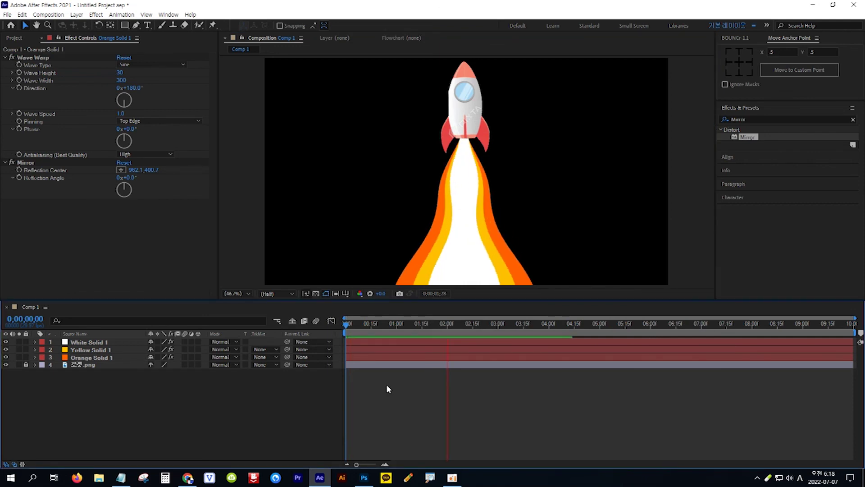